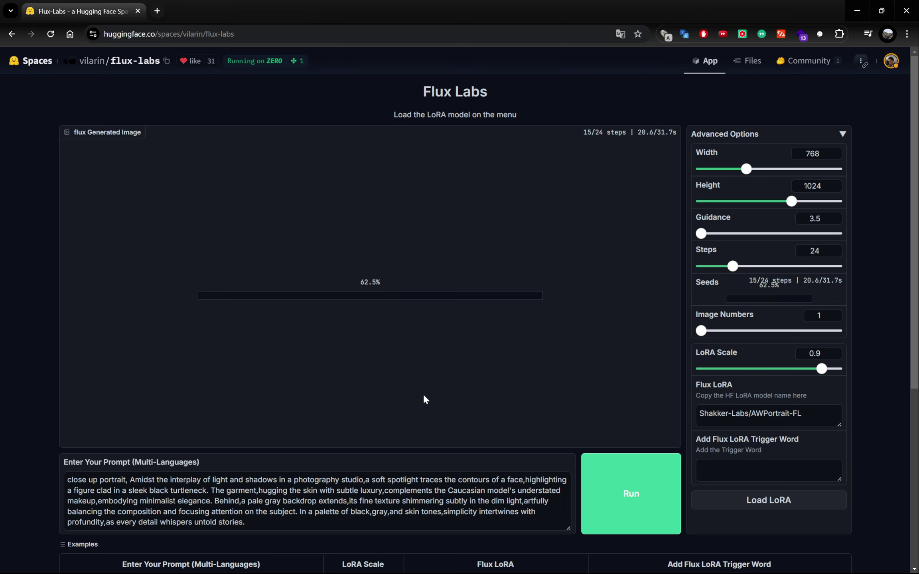
- View the generated black-turtleneck portrait full screen, exit that view and download the image
scroll(423, 399, down, 4)
scroll(434, 401, down, 3)
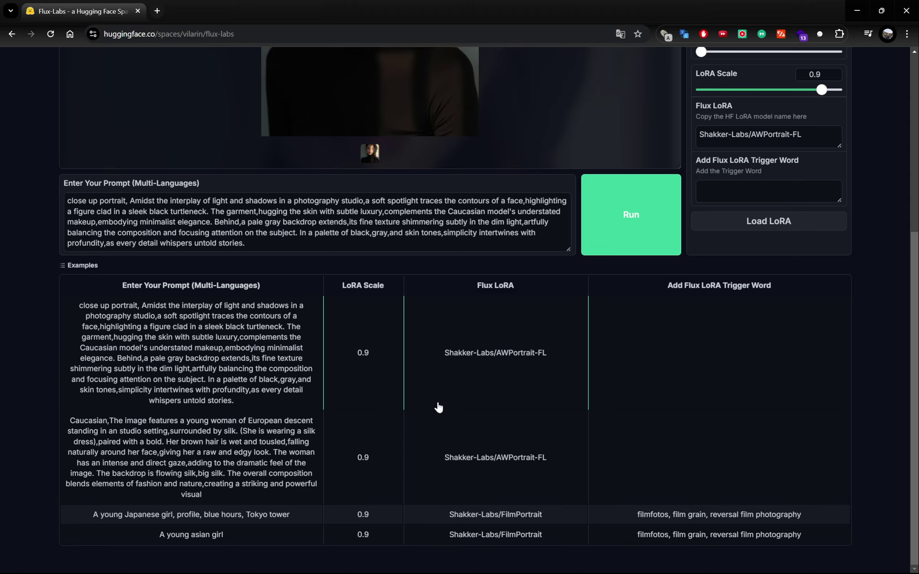
scroll(439, 407, up, 7)
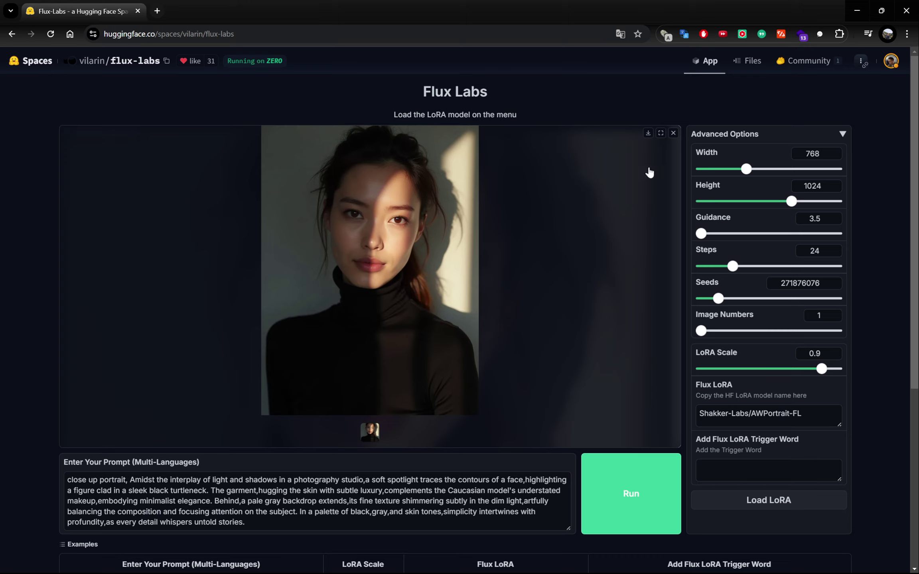
click(661, 133)
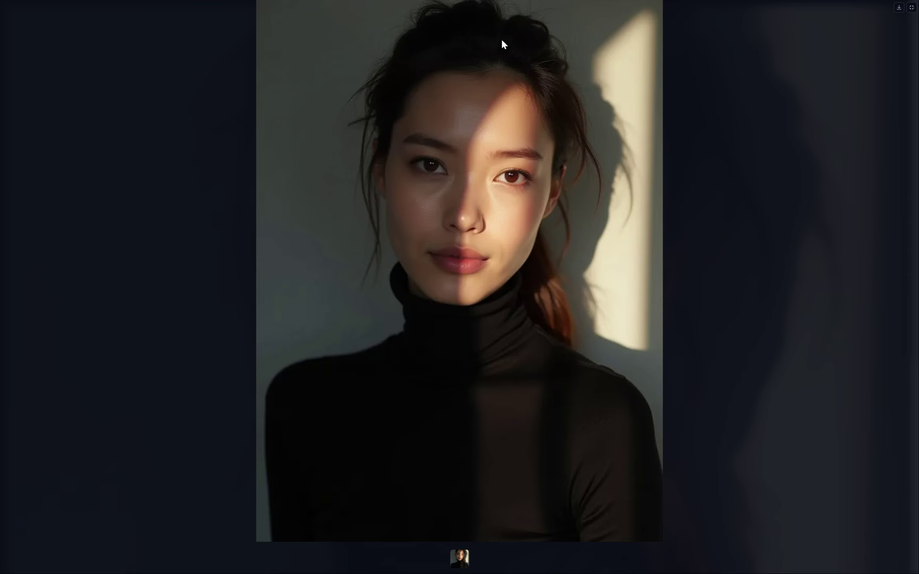
key(Escape)
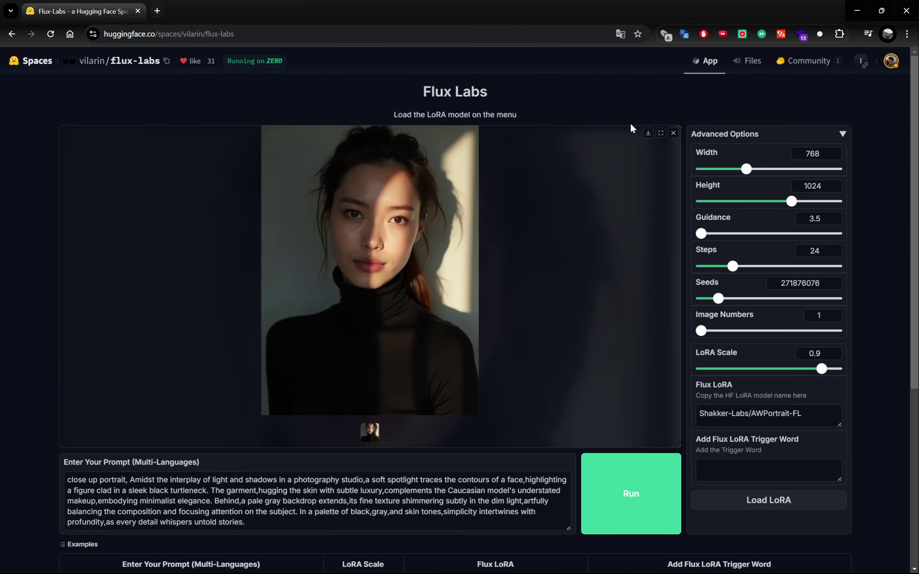
click(647, 134)
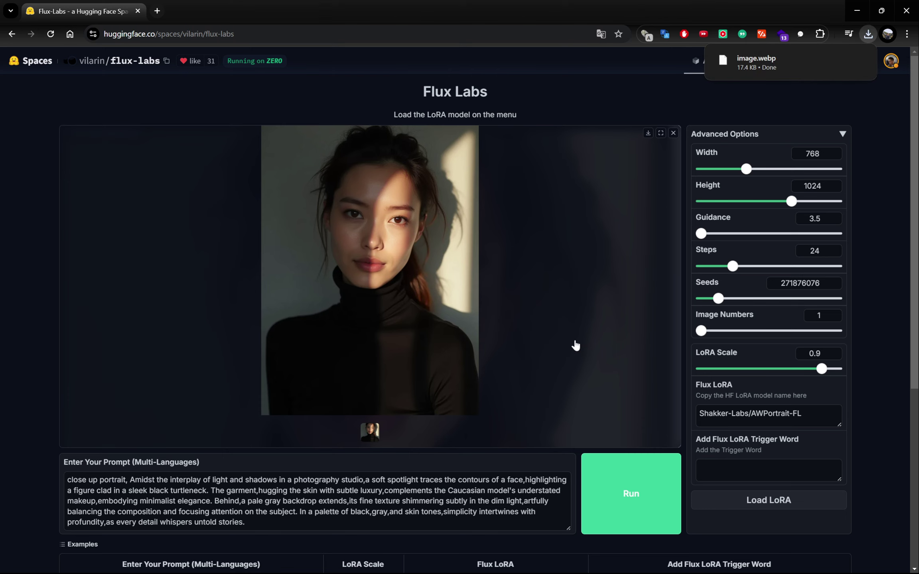
- Load the example prompt about a European woman surrounded by silk and generate its image
scroll(576, 346, down, 5)
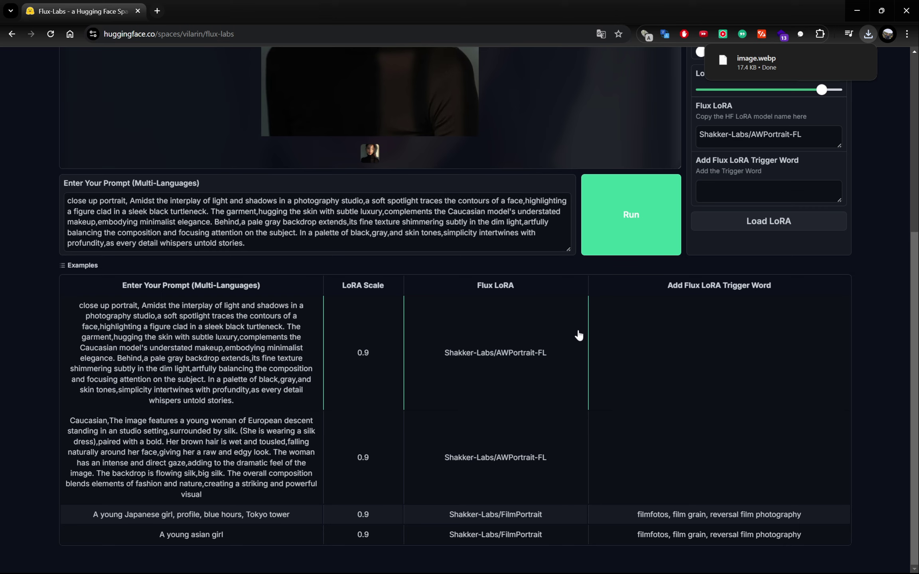
click(215, 465)
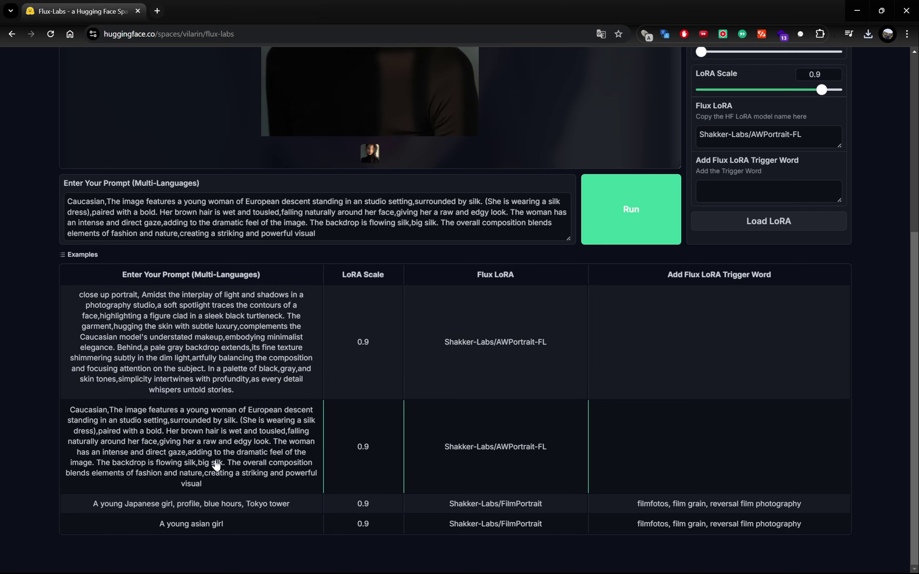
scroll(604, 419, up, 5)
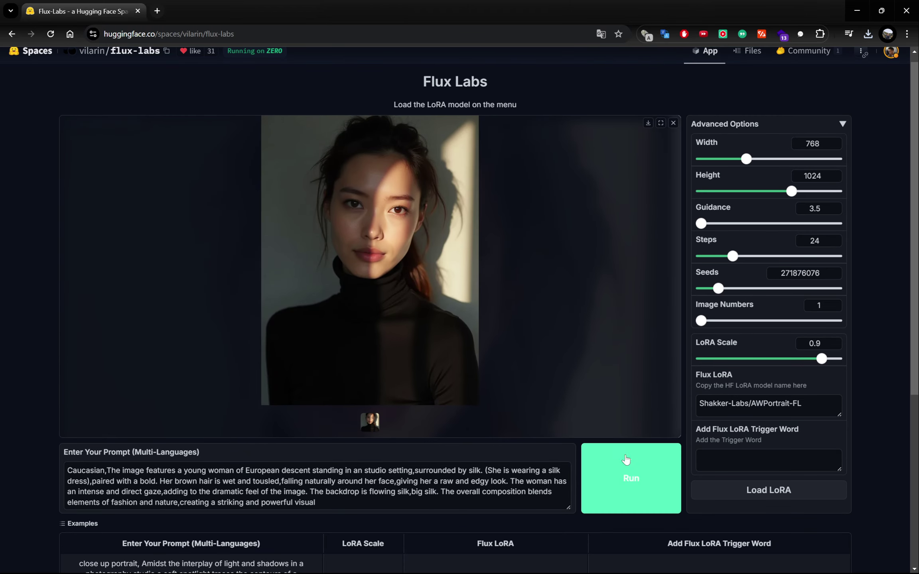
click(632, 481)
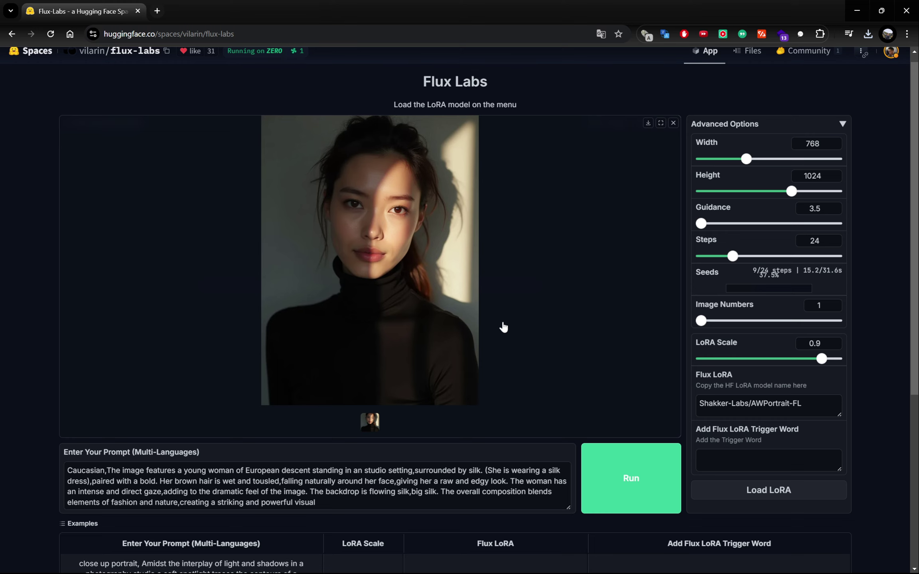
- View the generated silk-dress portrait full screen, exit that view and download the image
scroll(503, 326, up, 1)
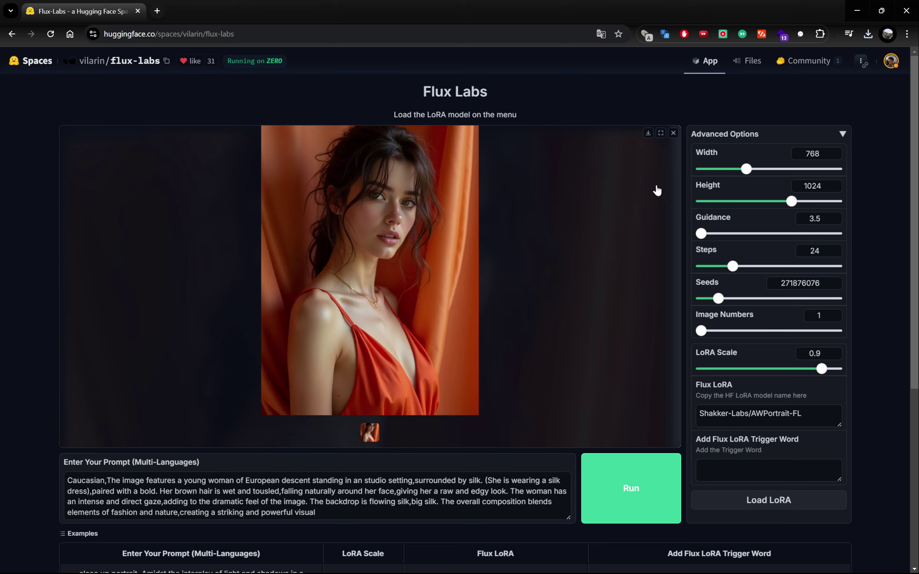
click(660, 133)
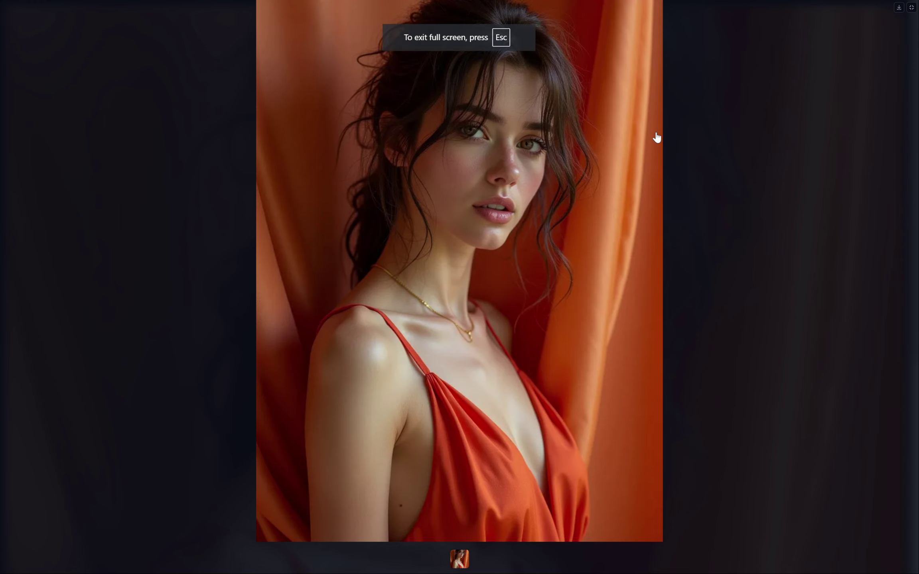
key(Escape)
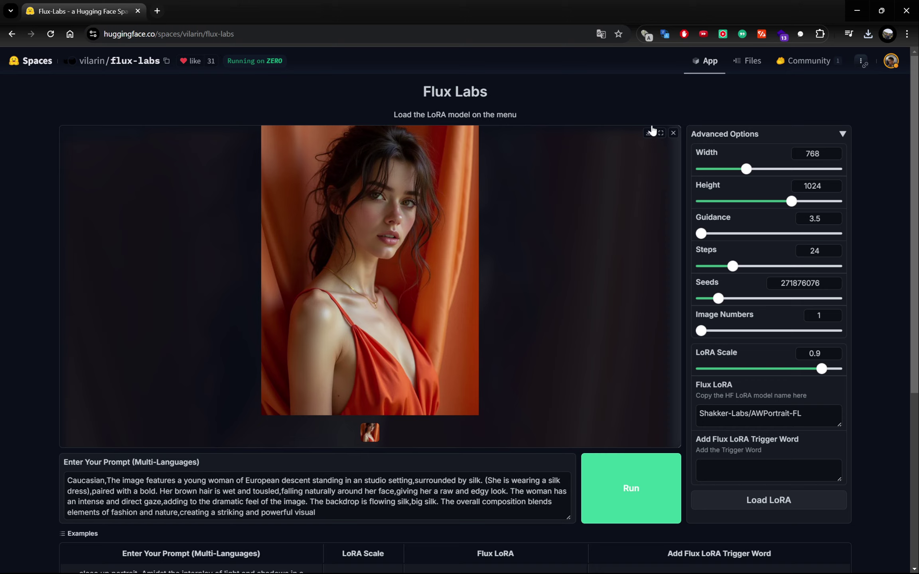
click(648, 133)
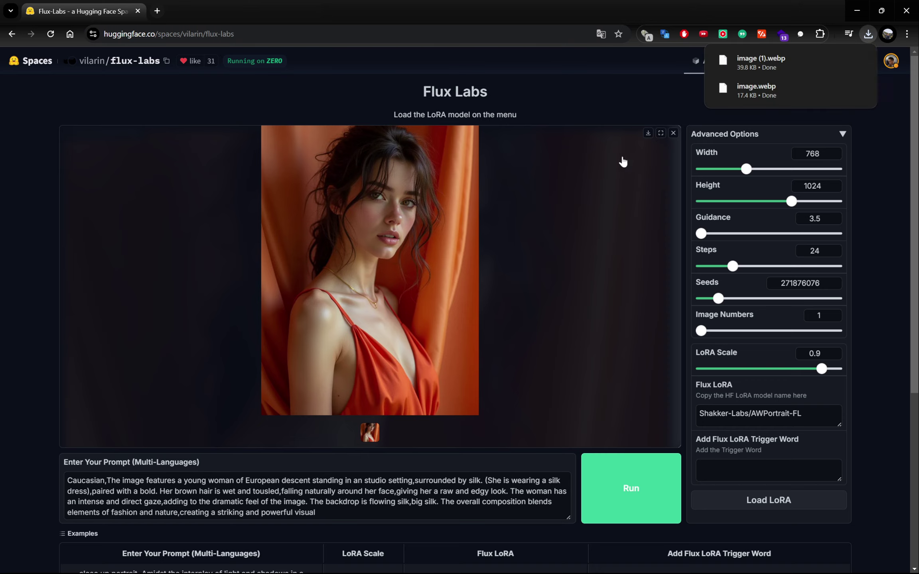
- Load the example "A young Japanese girl, profile, blue hours, Tokyo tower" with the Shakker-Labs/FilmPortrait LoRA and generate its image
scroll(584, 221, down, 5)
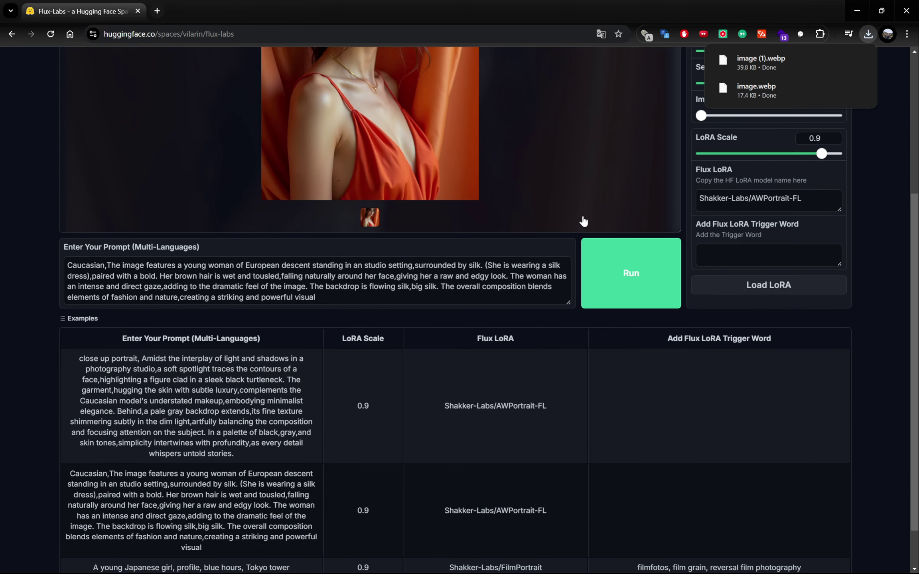
scroll(583, 222, down, 1)
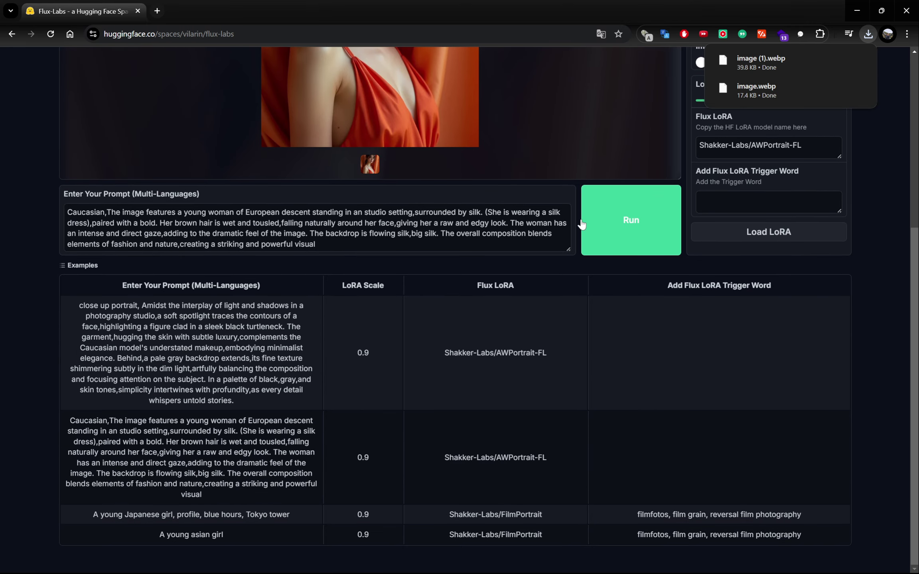
click(226, 515)
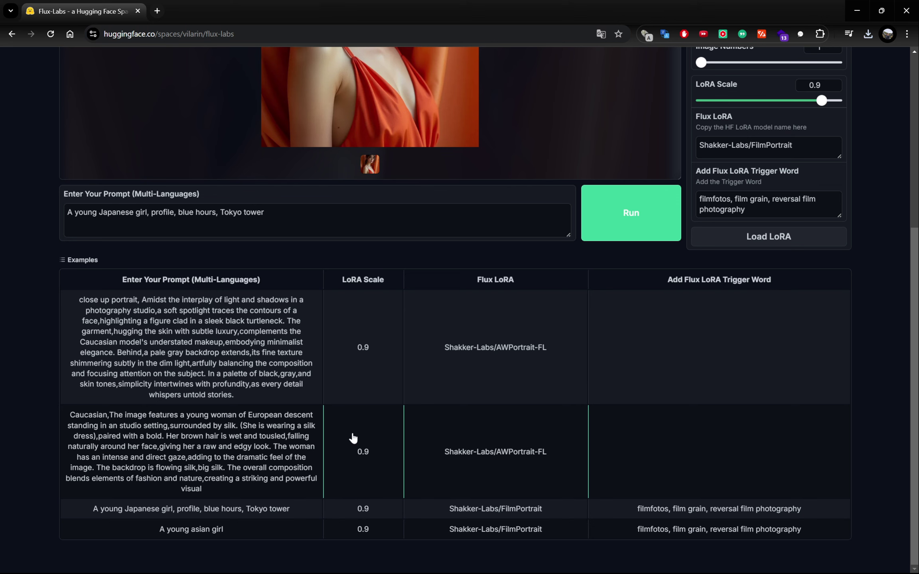
scroll(353, 437, up, 5)
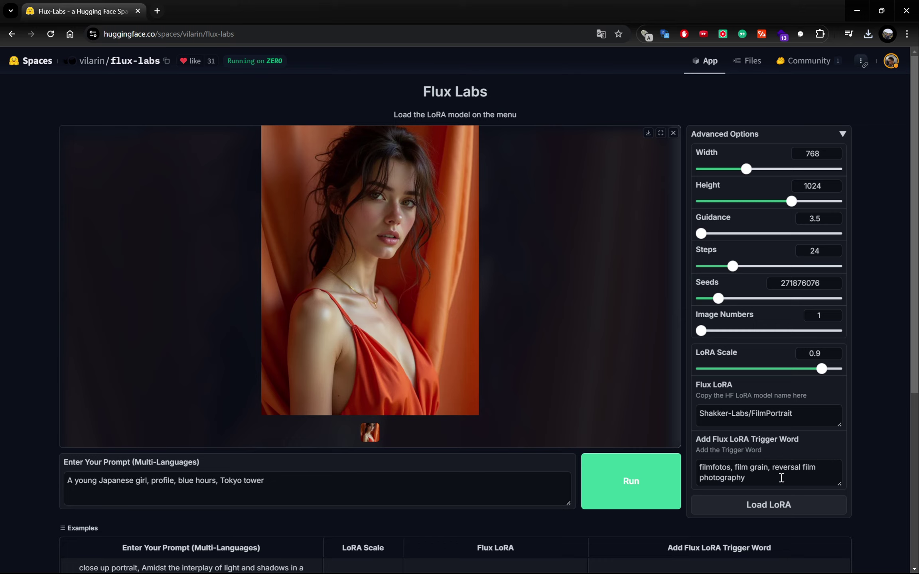
click(618, 480)
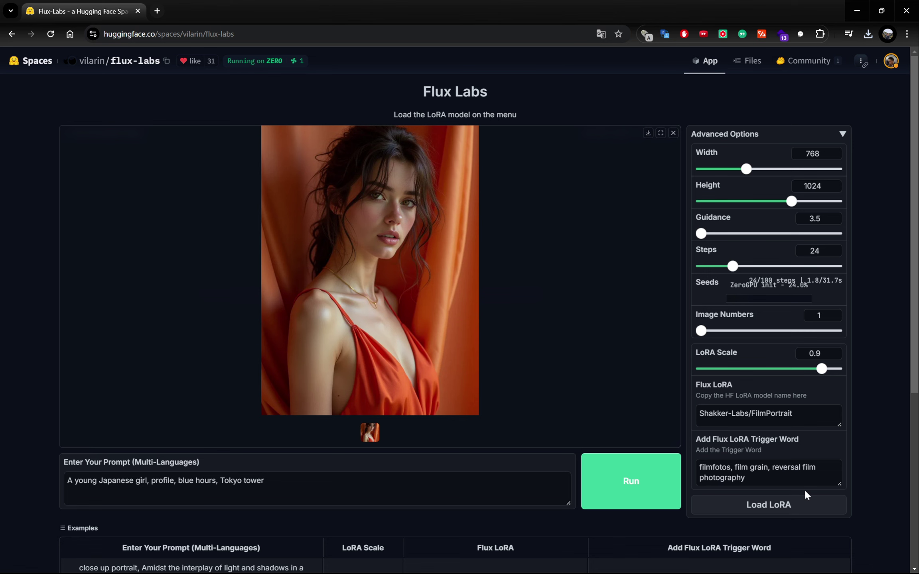
- View the generated Tokyo tower image full screen, exit that view and download the image
scroll(805, 495, down, 5)
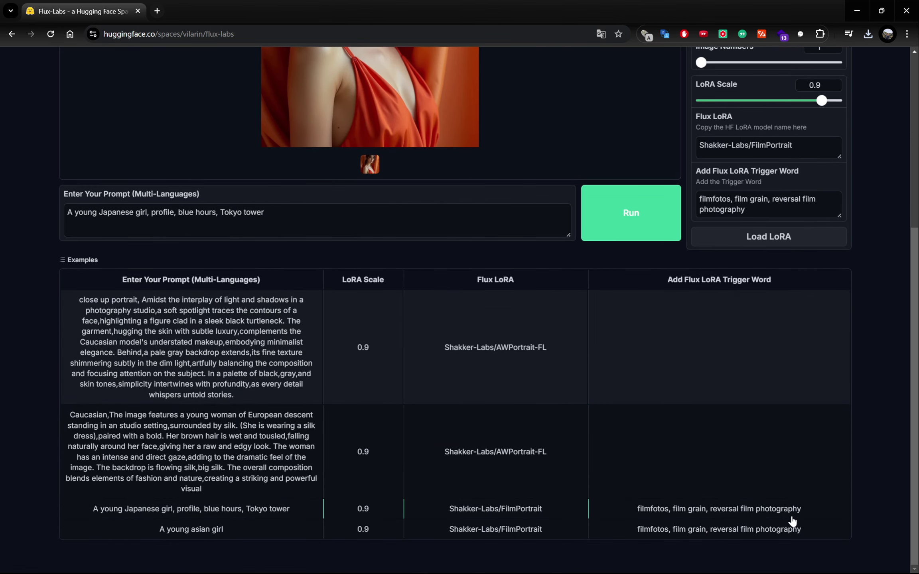
scroll(792, 519, up, 5)
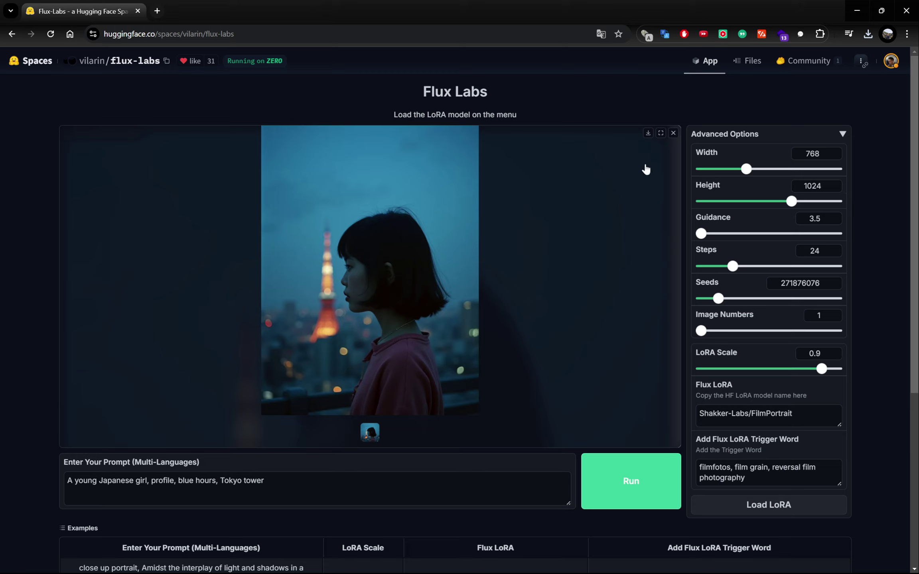
click(660, 133)
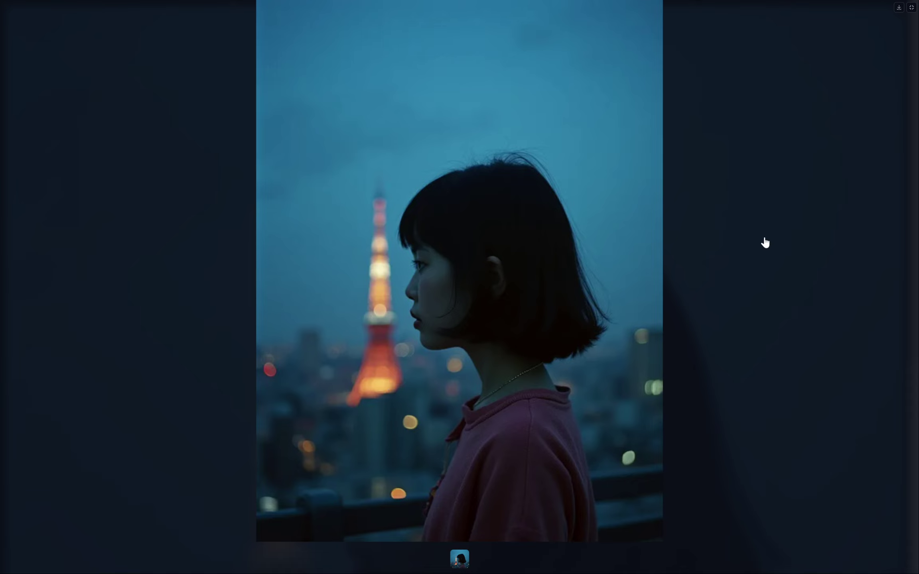
key(Escape)
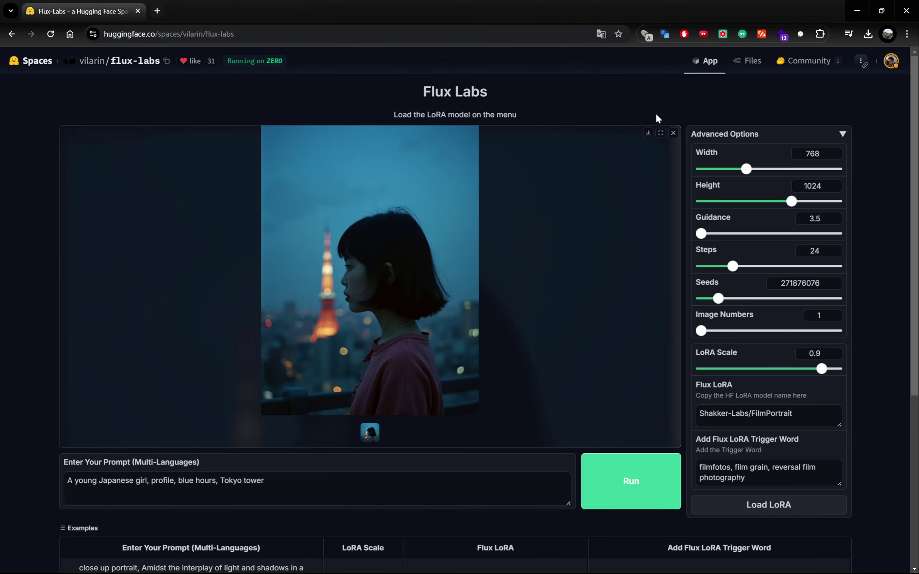
click(651, 134)
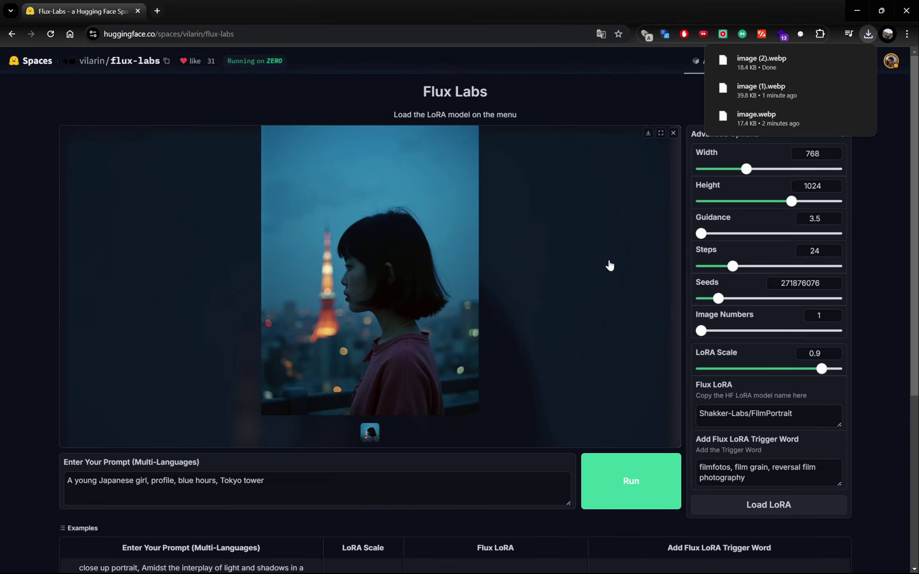
- Load the example prompt "A young asian girl" with the Shakker-Labs/FilmPortrait LoRA and generate its image
scroll(611, 287, down, 4)
scroll(614, 302, down, 3)
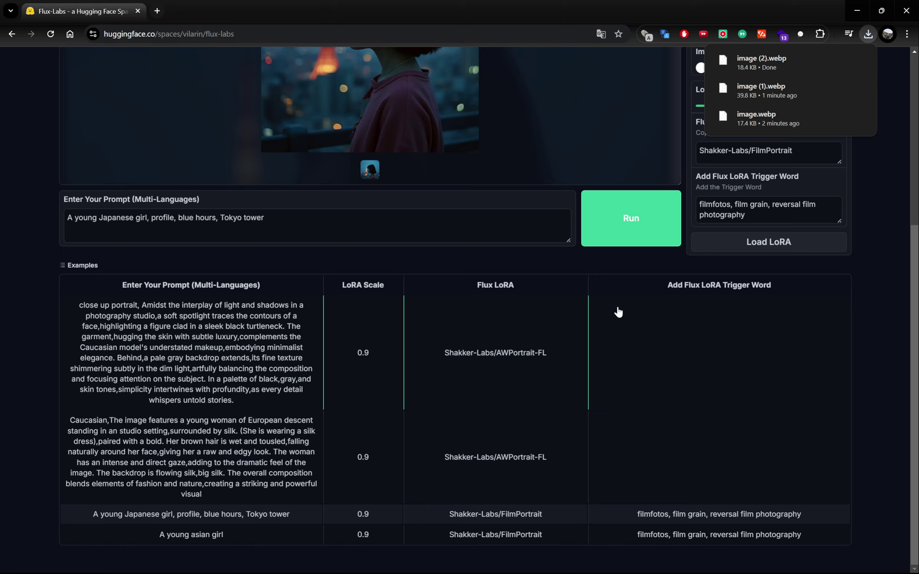
click(276, 542)
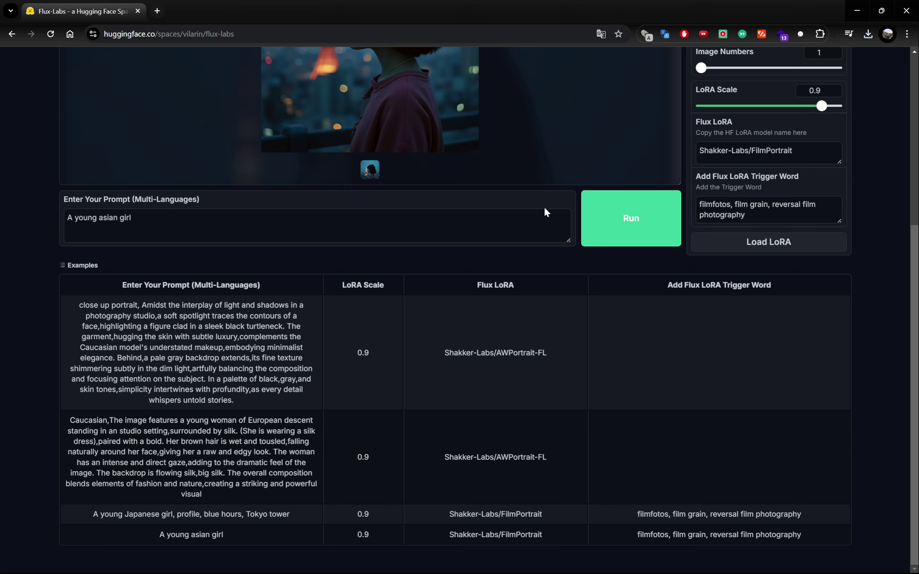
click(602, 212)
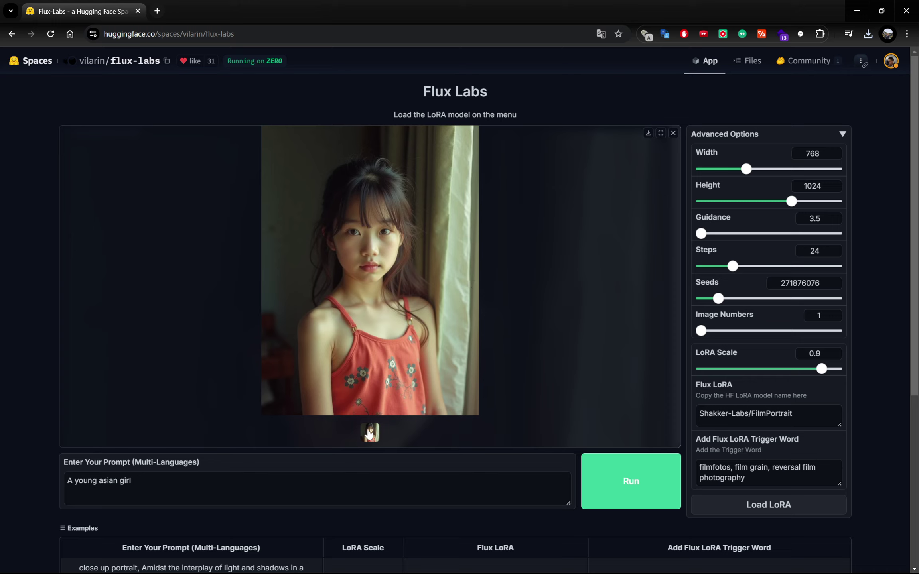
- View the generated image of the girl by the curtain full screen, exit that view and download it
click(660, 133)
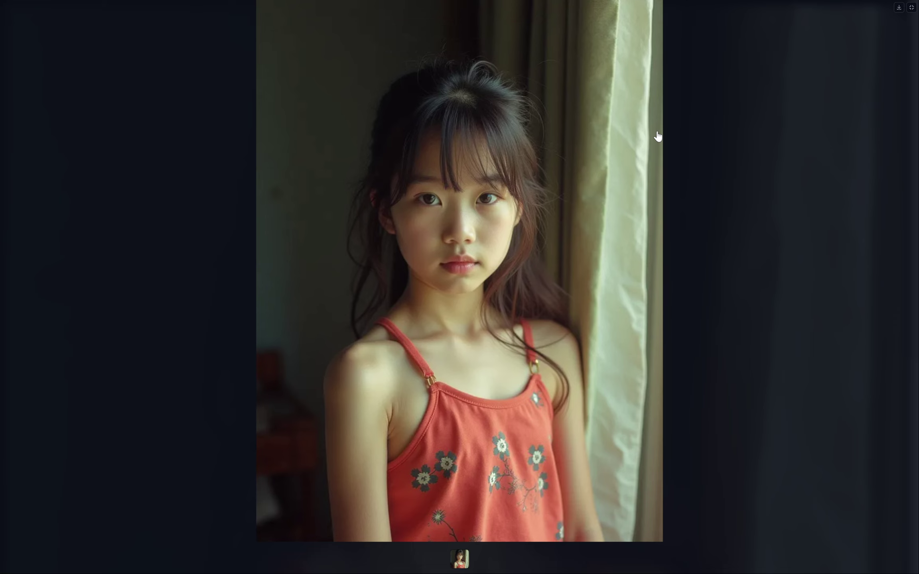
key(Escape)
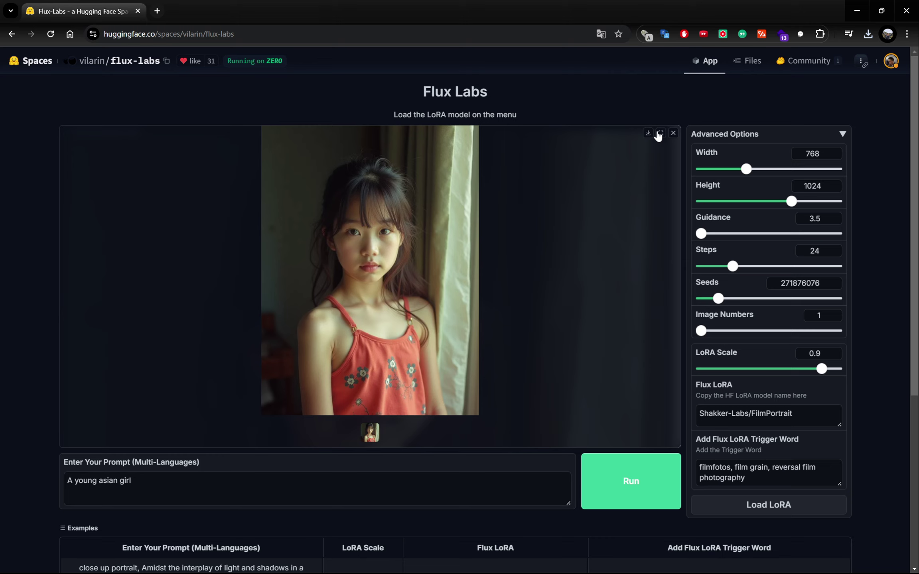
click(648, 133)
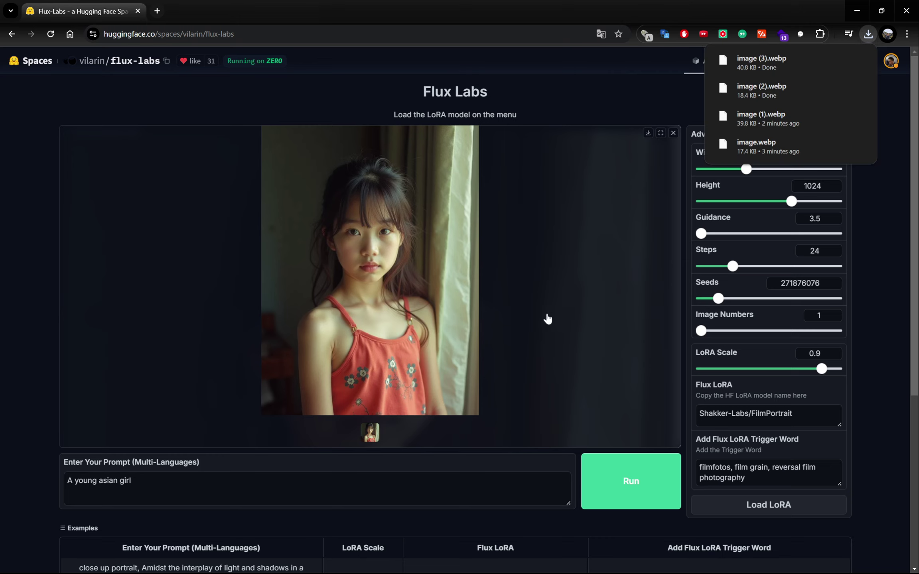
- Copy the trigger words "filmfotos, film grain, reversal film photography" from the Tokyo tower example row
scroll(550, 309, down, 1)
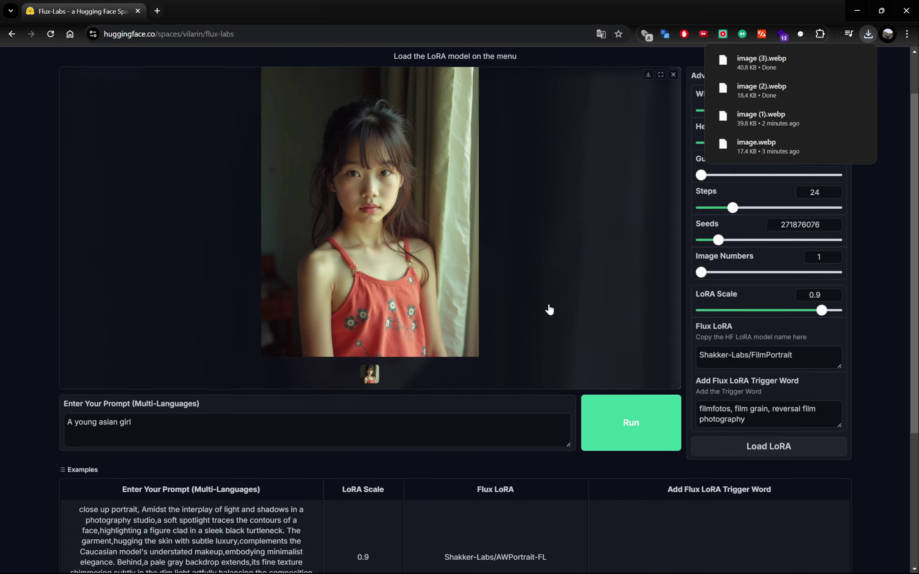
scroll(549, 309, down, 4)
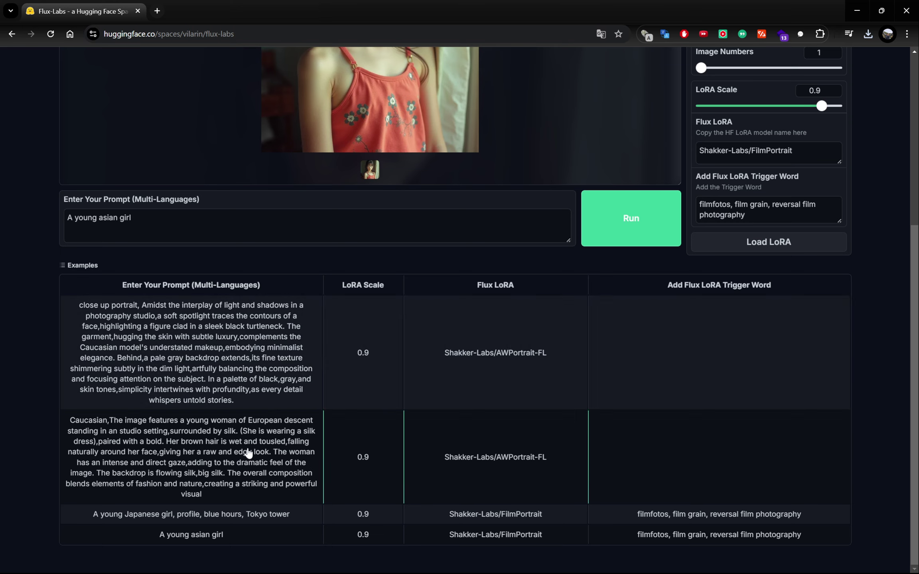
scroll(231, 438, up, 3)
scroll(438, 459, down, 3)
drag(638, 515, 801, 516)
key(ctrl+c)
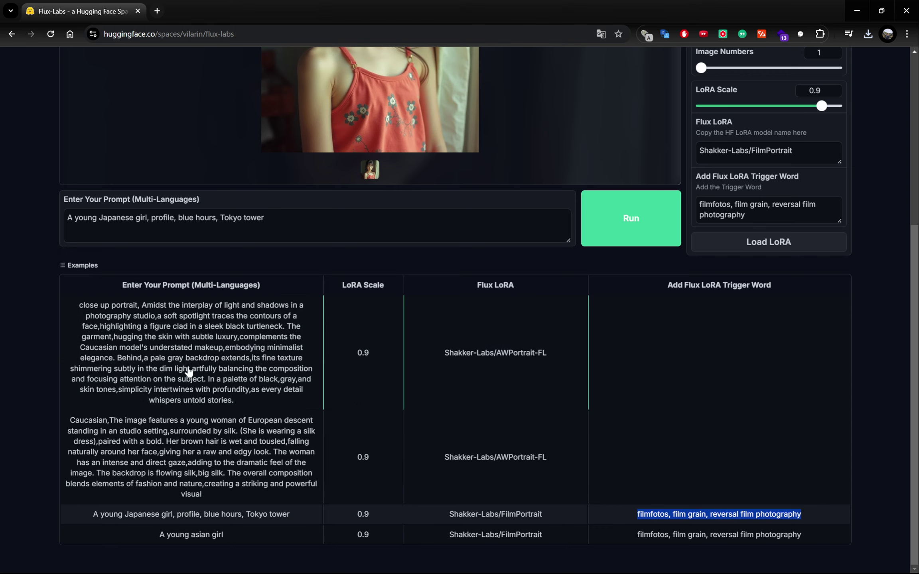
- Load the close up portrait example and paste "filmfotos, film grain, reversal film photography" as its LoRA trigger words
click(189, 371)
scroll(721, 308, up, 3)
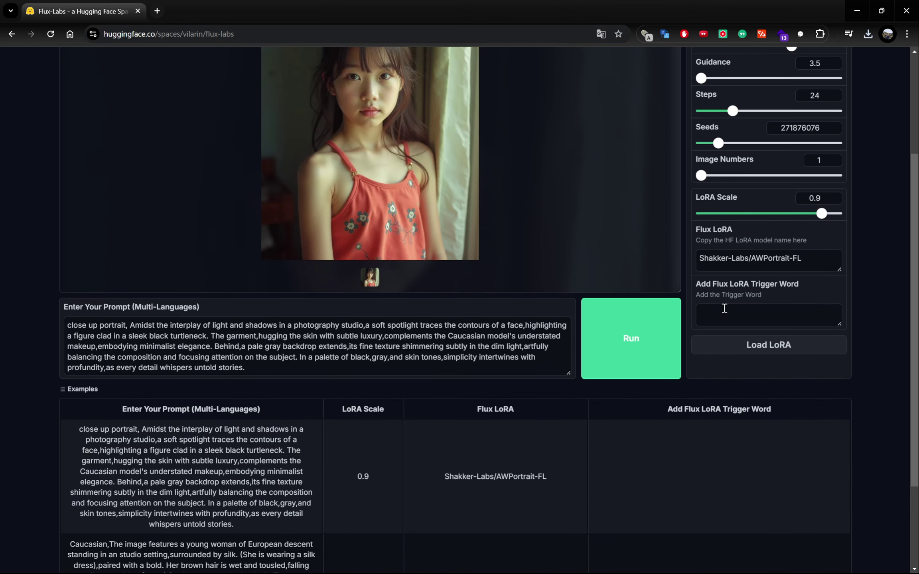
click(722, 314)
key(ctrl+v)
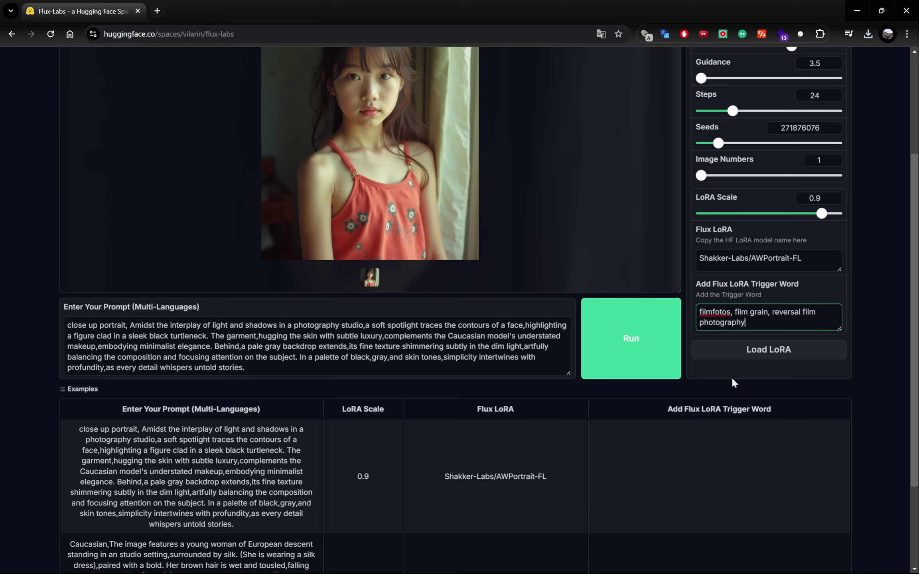
- Load the Shakker-Labs/AWPortrait-FL LoRA with the added trigger words and generate the close up portrait
click(752, 350)
scroll(752, 356, up, 4)
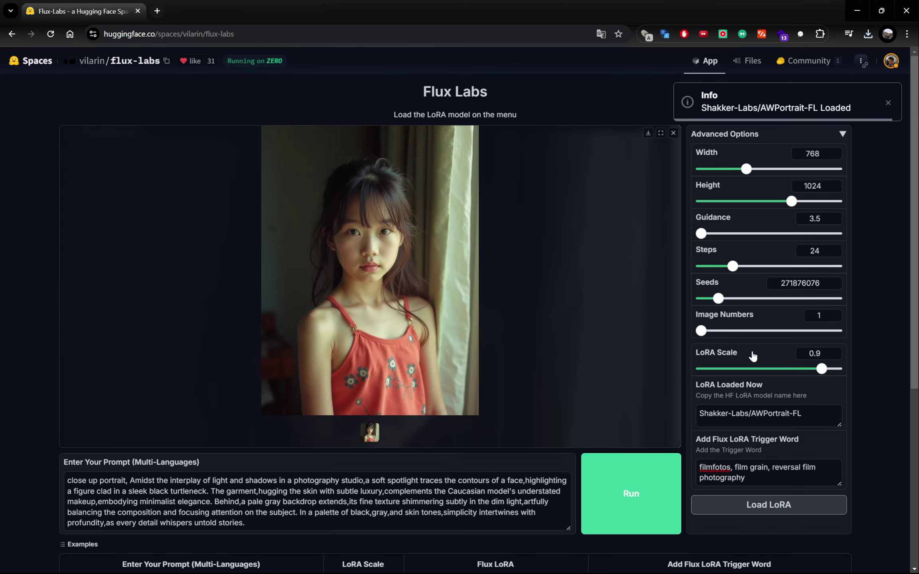
scroll(655, 380, down, 3)
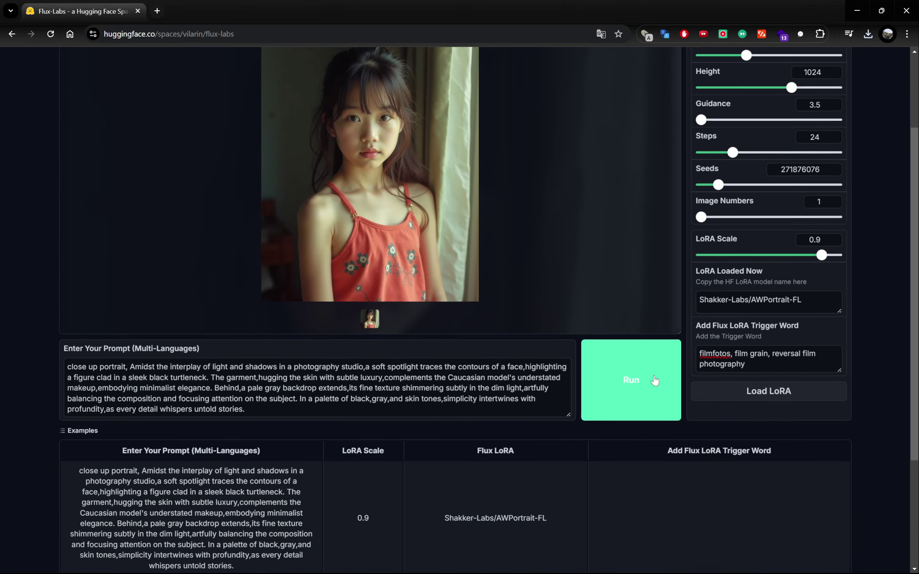
click(636, 345)
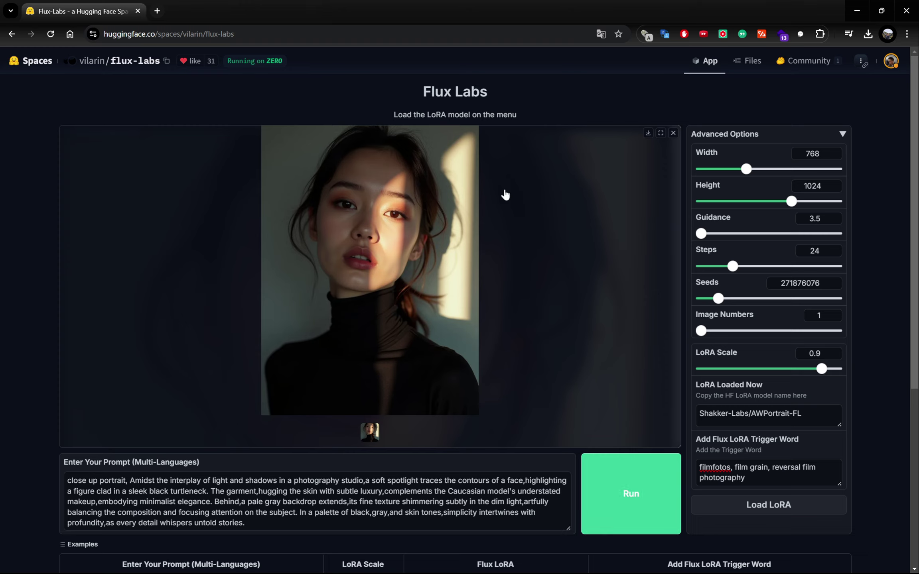
- View the new film-style turtleneck portrait full screen, exit that view and download the image
click(661, 132)
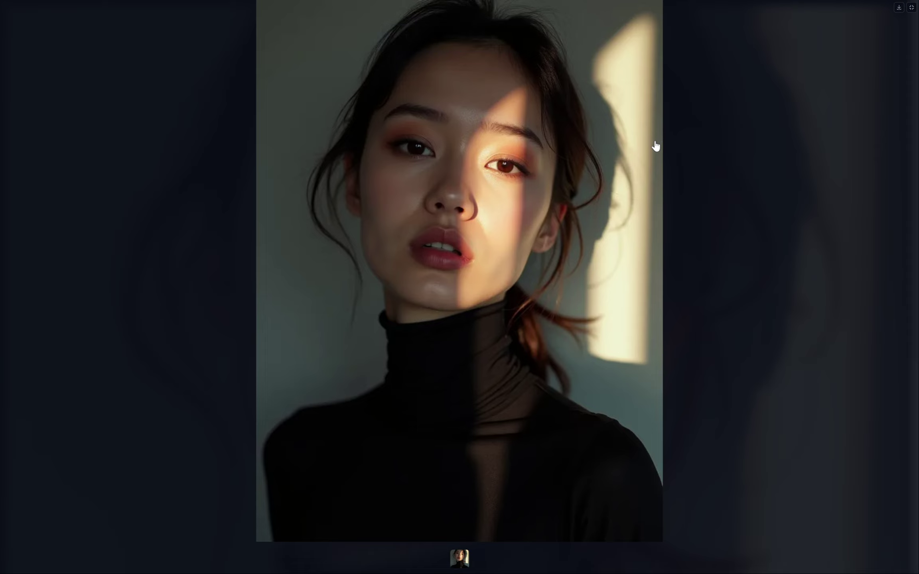
key(Escape)
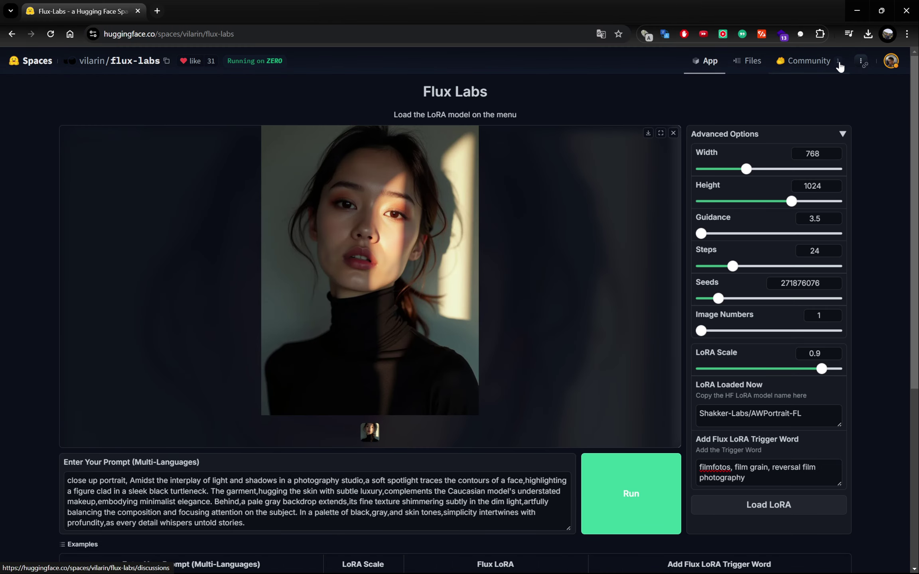
click(648, 133)
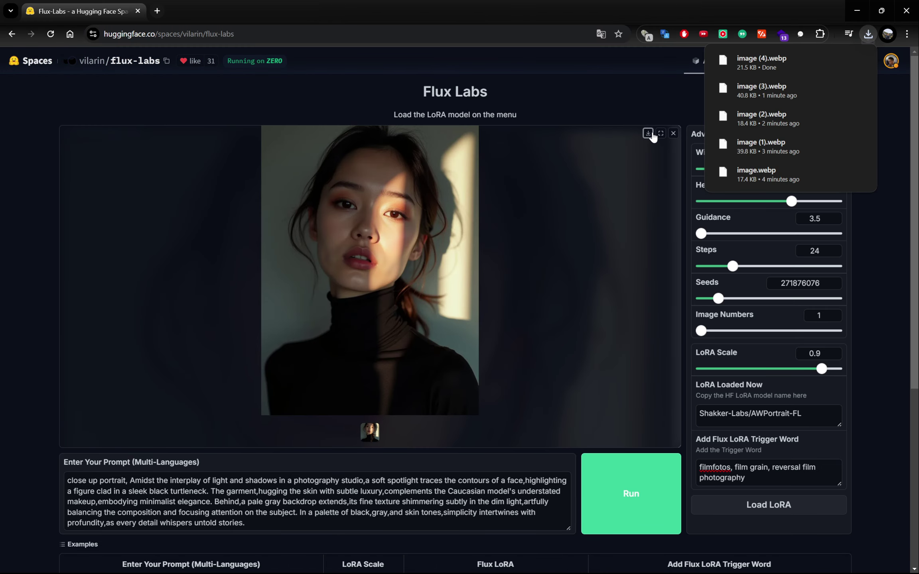